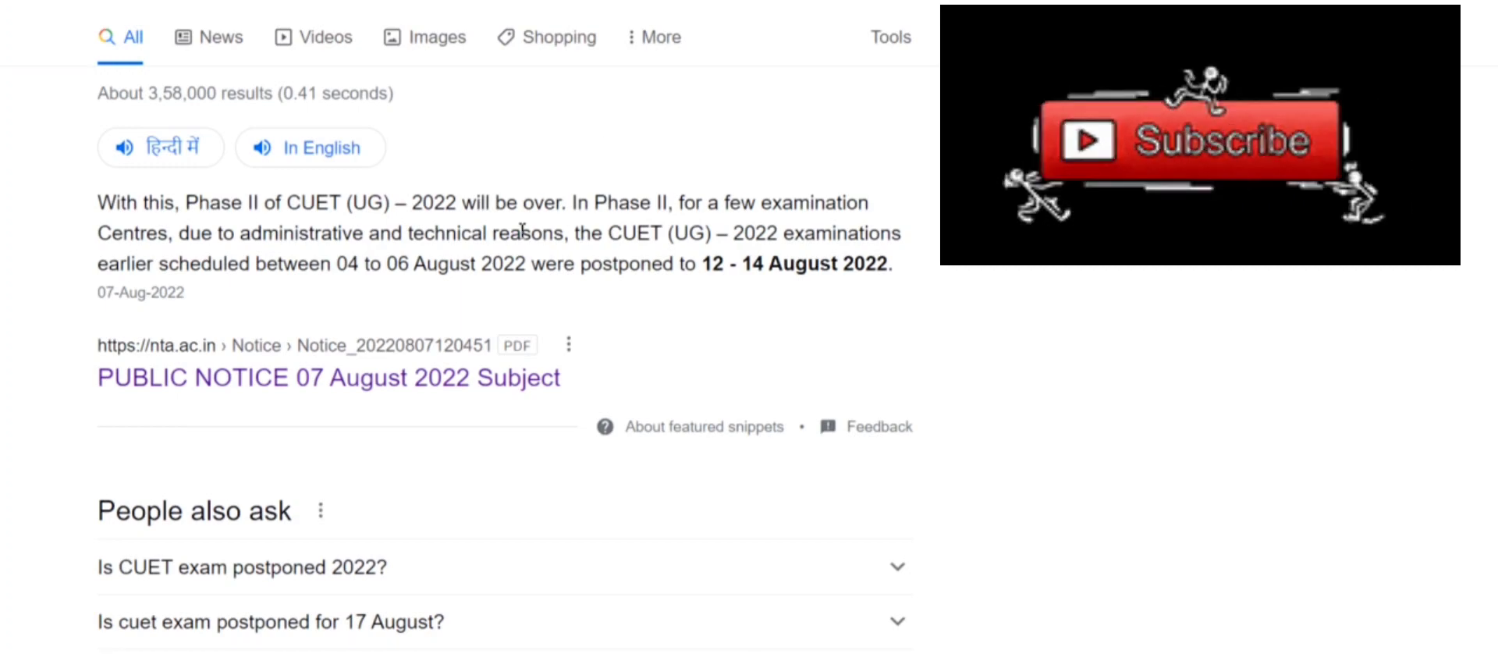
# Open the PUBLIC NOTICE 07 August 2022 PDF on scheduling the next CUET phase.
pyautogui.click(448, 375)
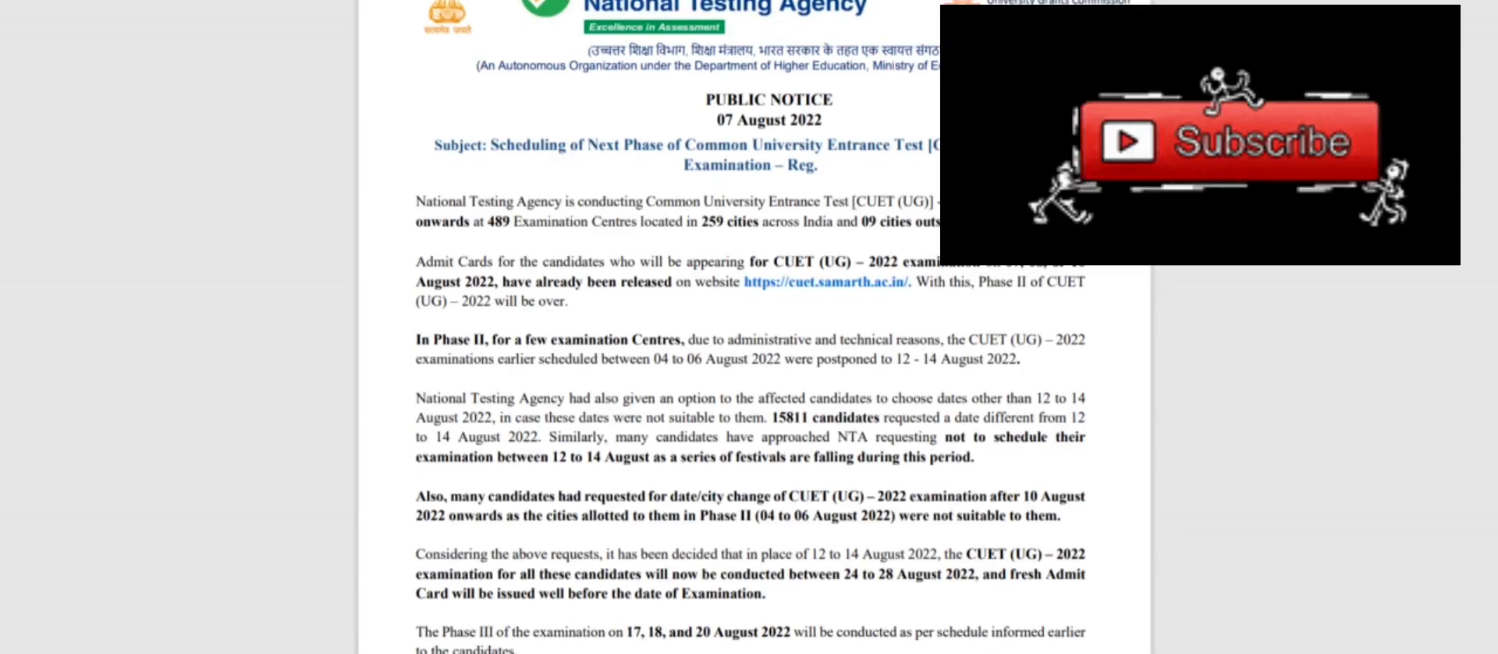
pyautogui.scroll(-1, 749, 352)
pyautogui.scroll(-1, 749, 352)
pyautogui.scroll(-1, 749, 352)
pyautogui.scroll(-1, 749, 351)
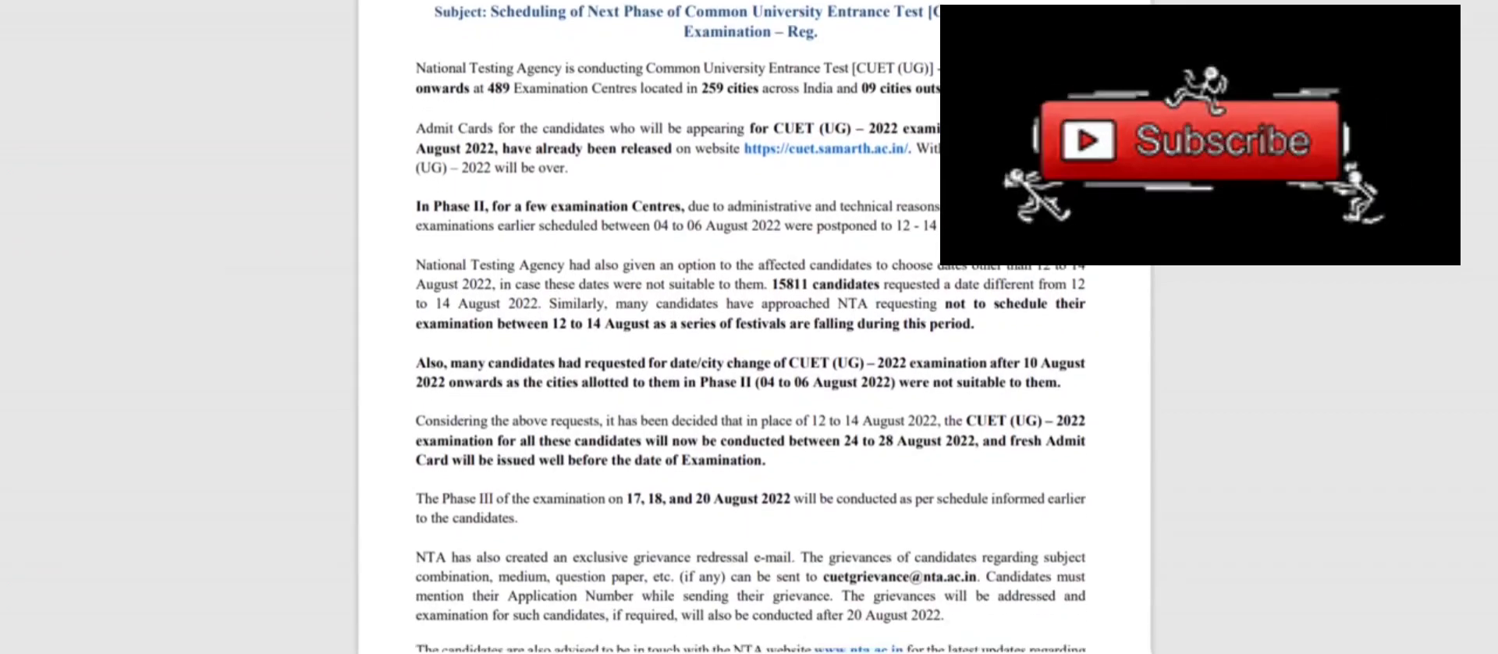
pyautogui.scroll(-1, 750, 352)
pyautogui.scroll(1, 749, 351)
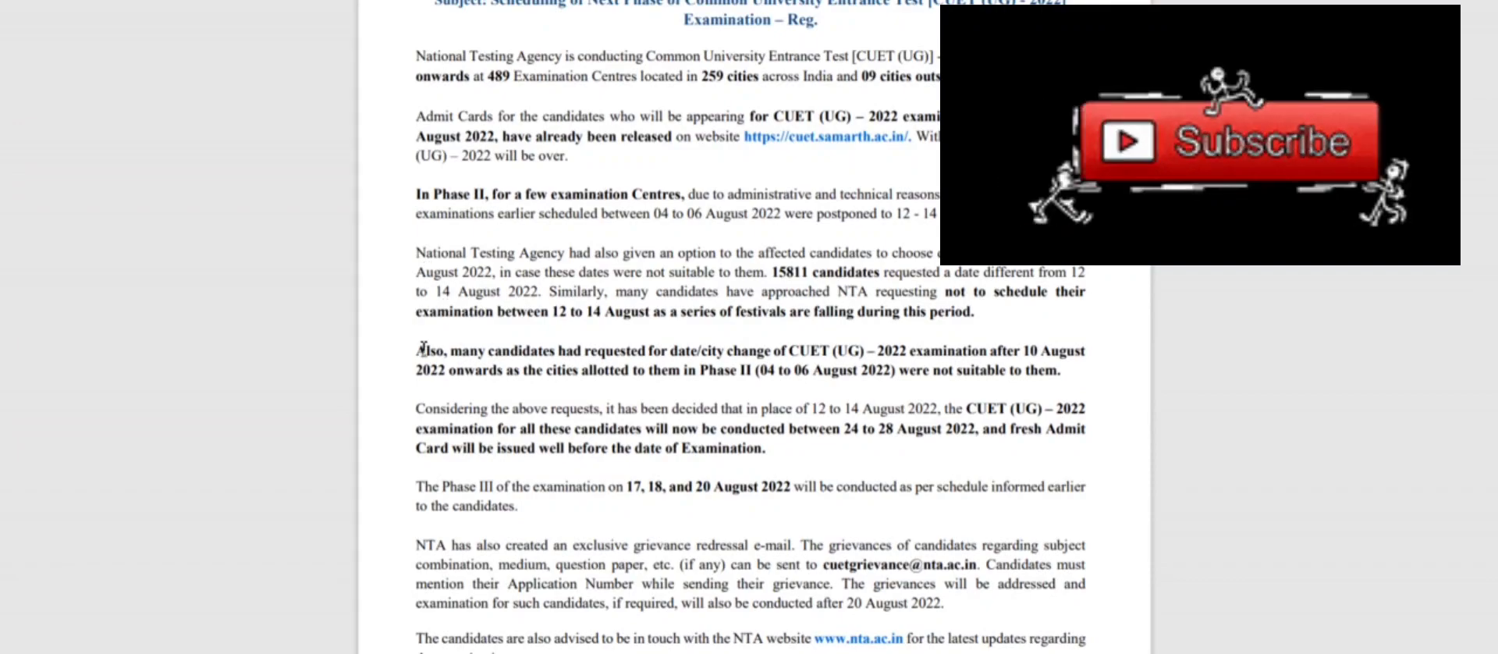
# Select the paragraphs about date and city changes, then clear that selection.
pyautogui.moveTo(419, 349); pyautogui.dragTo(665, 448)
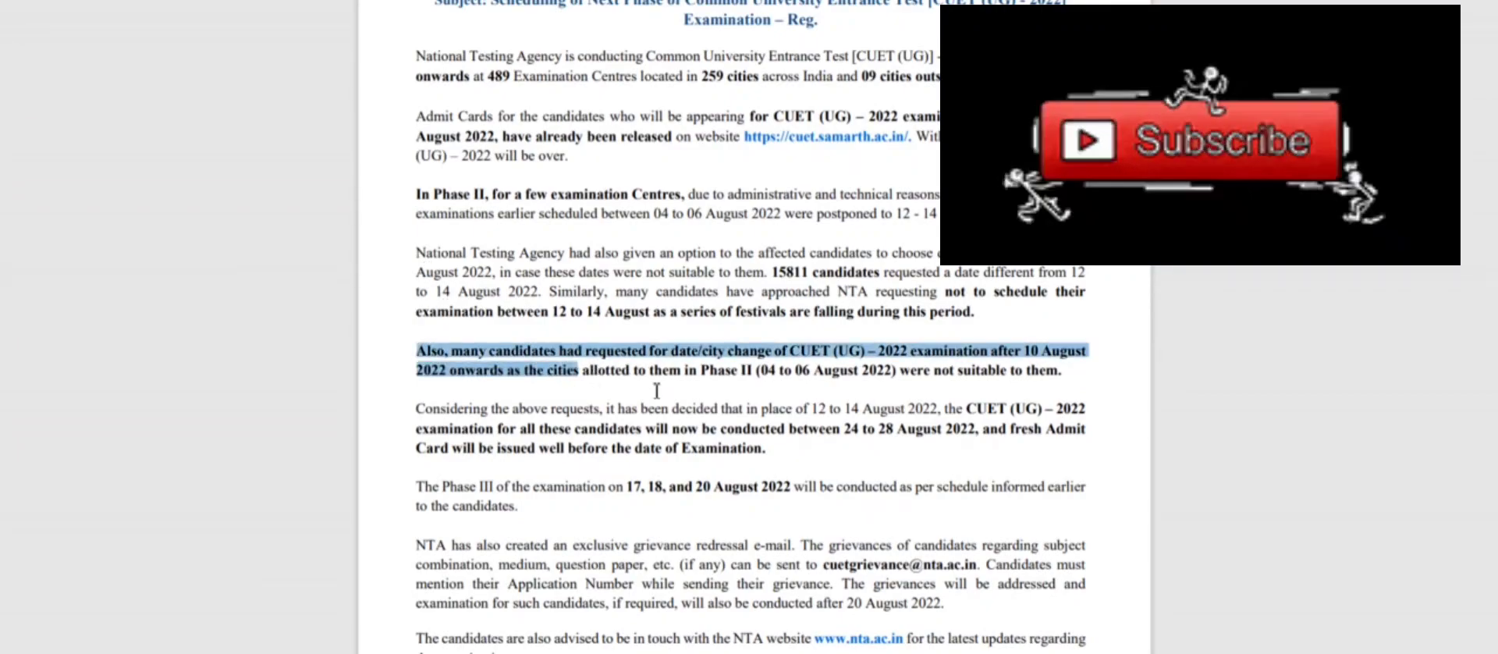
pyautogui.rightClick(679, 210)
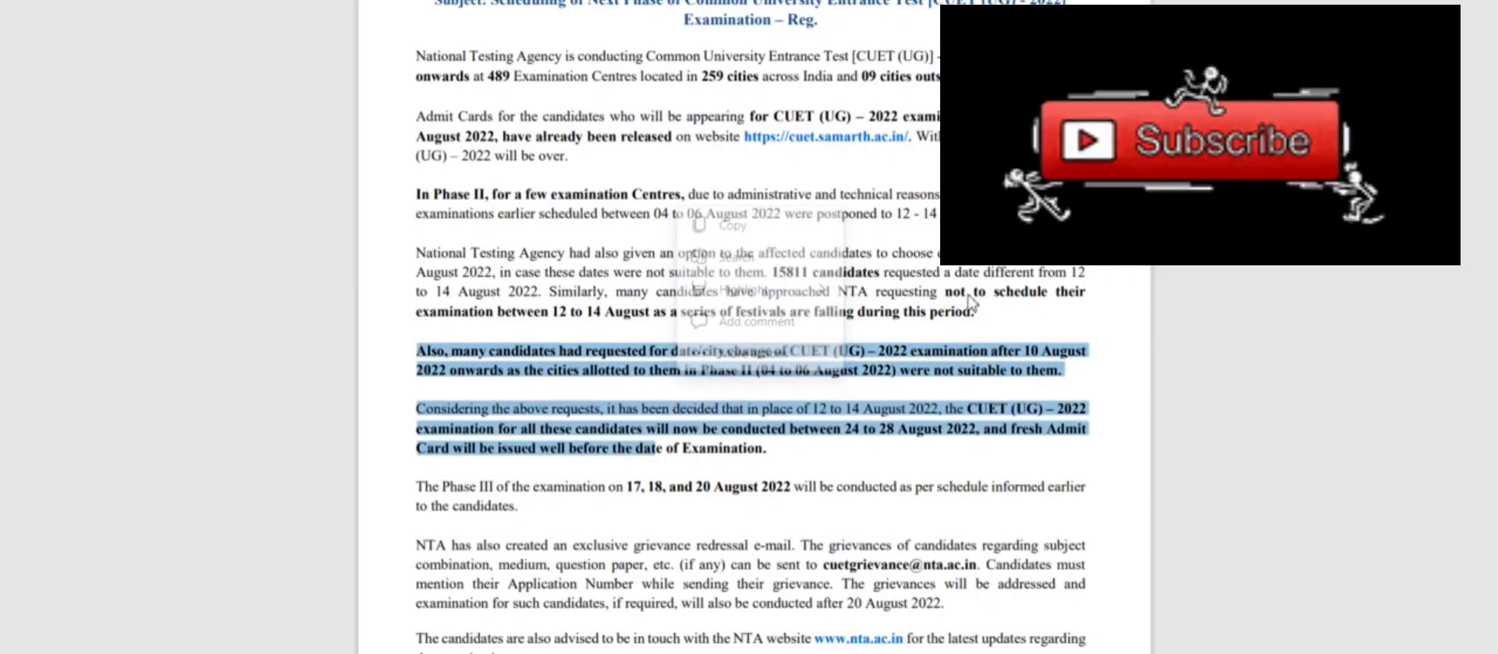
pyautogui.click(908, 292)
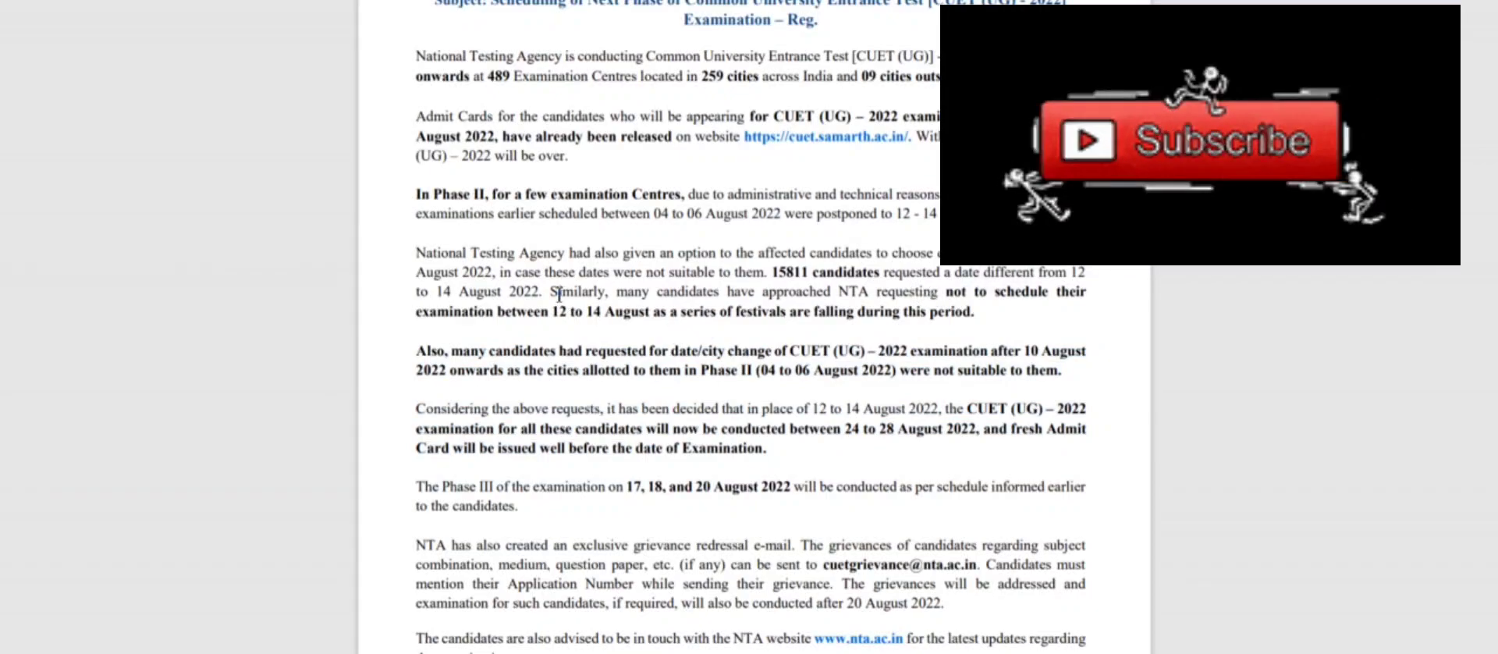
# Select from 'Similarly, many candidates' through the Phase III paragraph and show its Copy/Search/Highlight menu.
pyautogui.moveTo(550, 292)
pyautogui.mouseDown()
pyautogui.moveTo(700, 376)
pyautogui.moveTo(781, 453)
pyautogui.moveTo(794, 485)
pyautogui.moveTo(523, 514)
pyautogui.mouseUp()
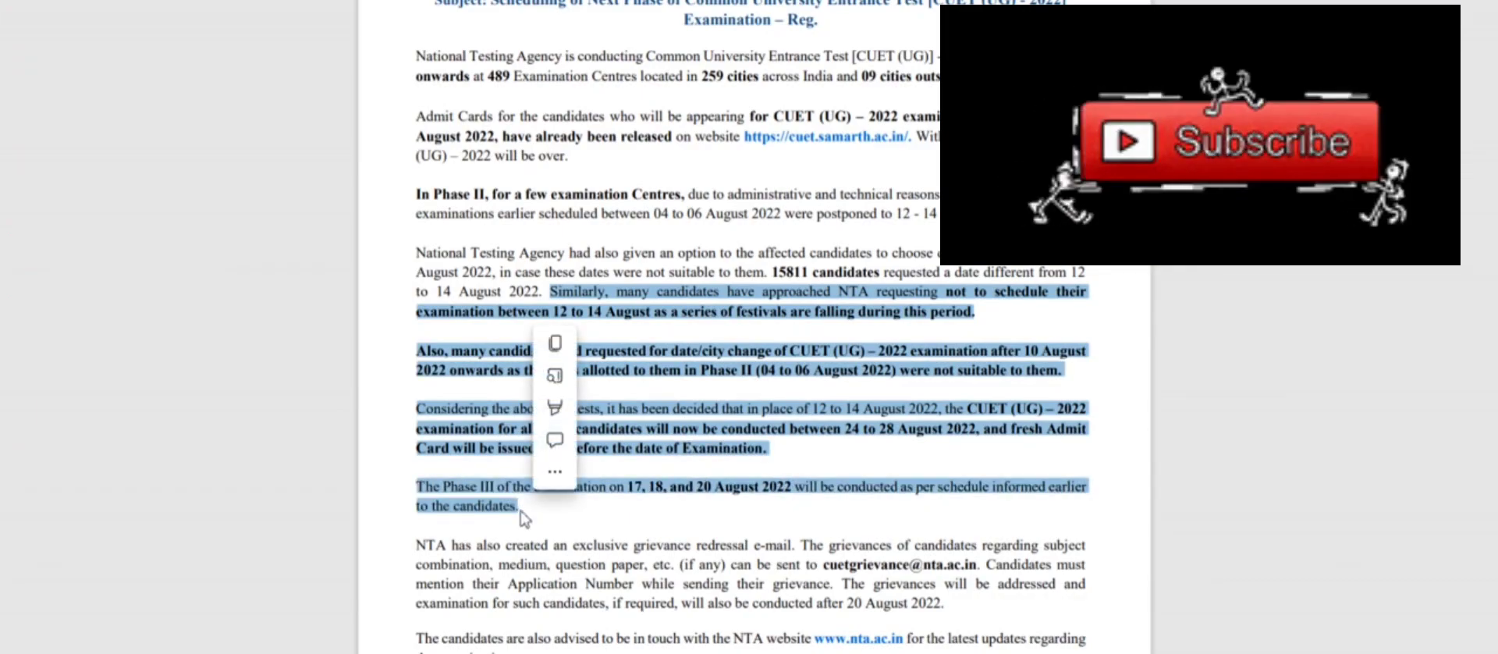
pyautogui.click(555, 472)
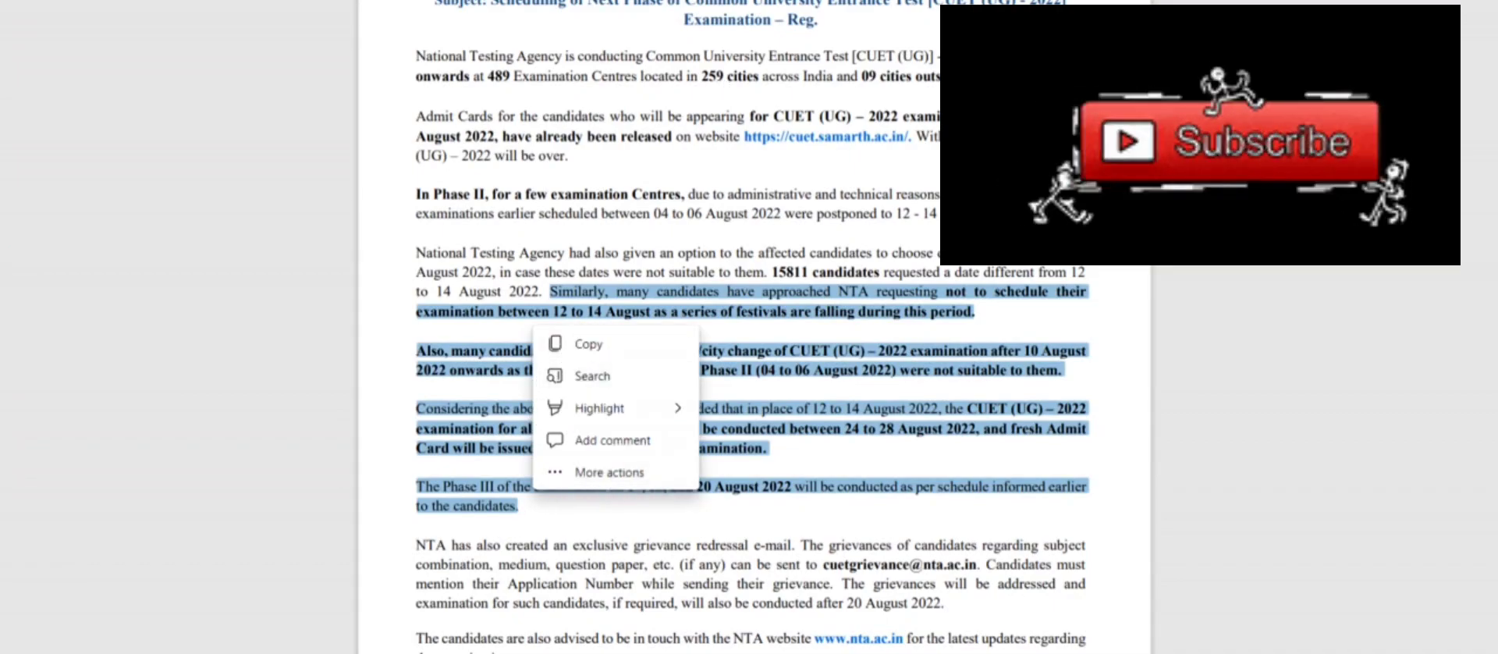